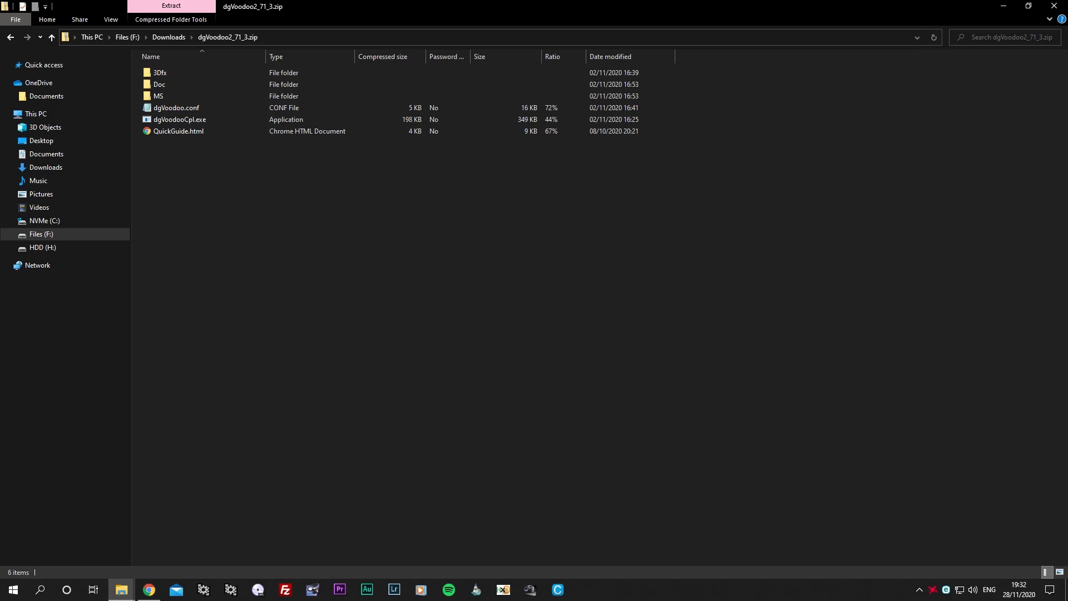
# Copy dgVoodoo.conf and dgVoodooCpl.exe from dgVoodoo2_71_3.zip into the Microprose Grand Prix 3 folder
pyautogui.click(177, 107)
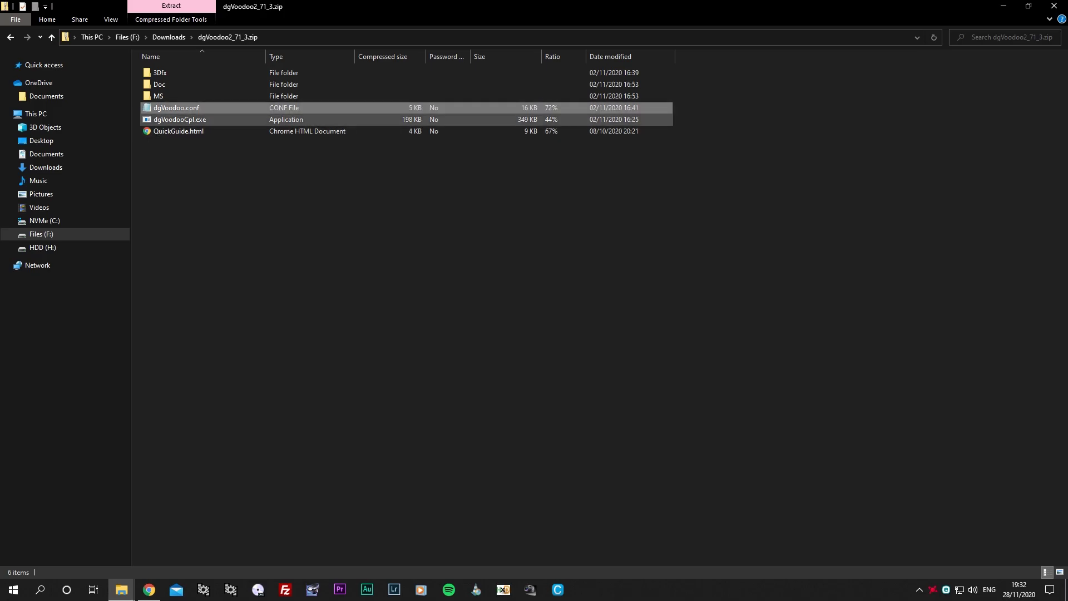
pyautogui.keyDown('ctrl'); pyautogui.click(180, 120); pyautogui.keyUp('ctrl')
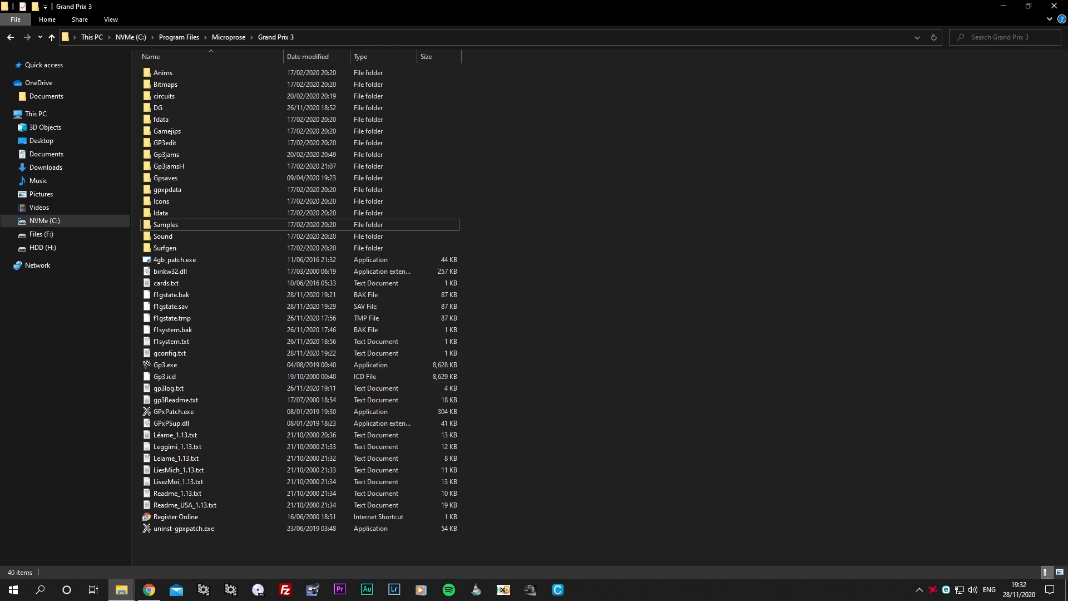
pyautogui.hotkey('ctrl', 'v')
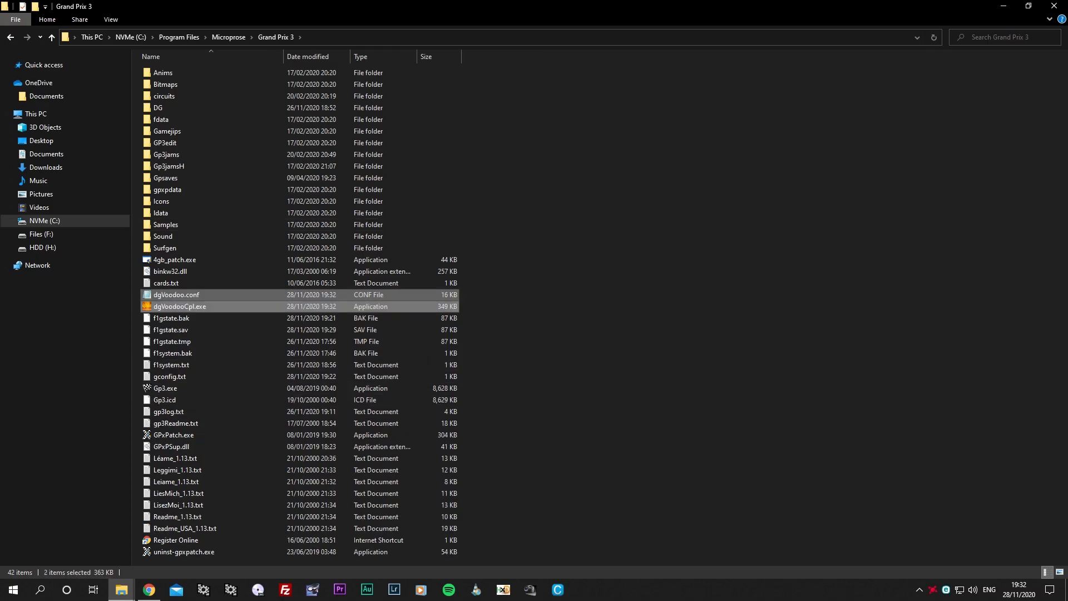
pyautogui.click(578, 311)
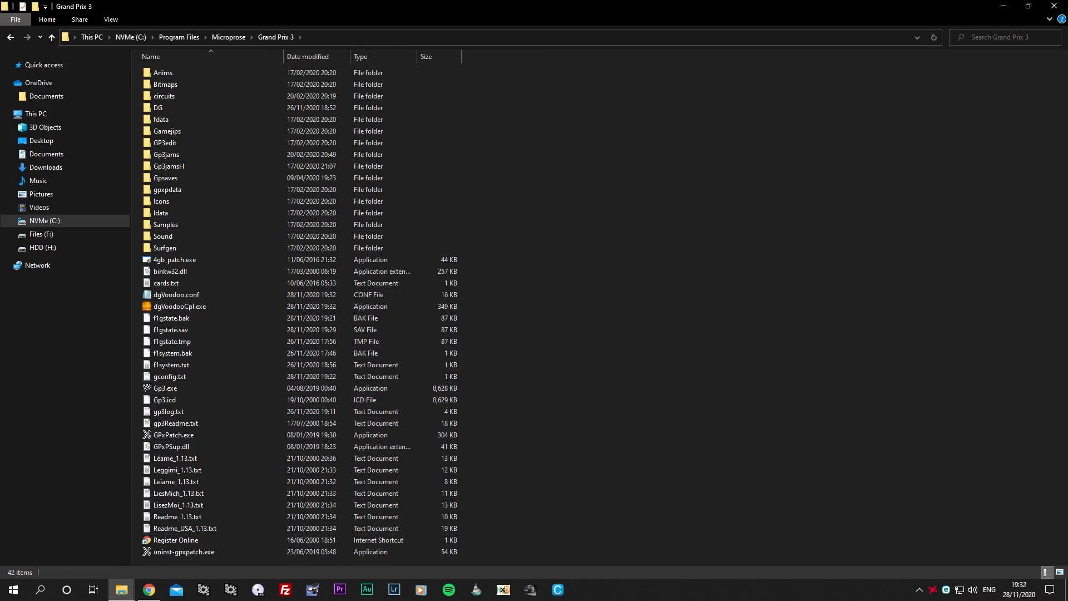
# Copy D3D8.dll, D3D9.dll, D3DImm.dll and DDraw.dll from the archive's MS\x86 folder into the Grand Prix 3 folder
pyautogui.click(122, 590)
pyautogui.click(183, 542)
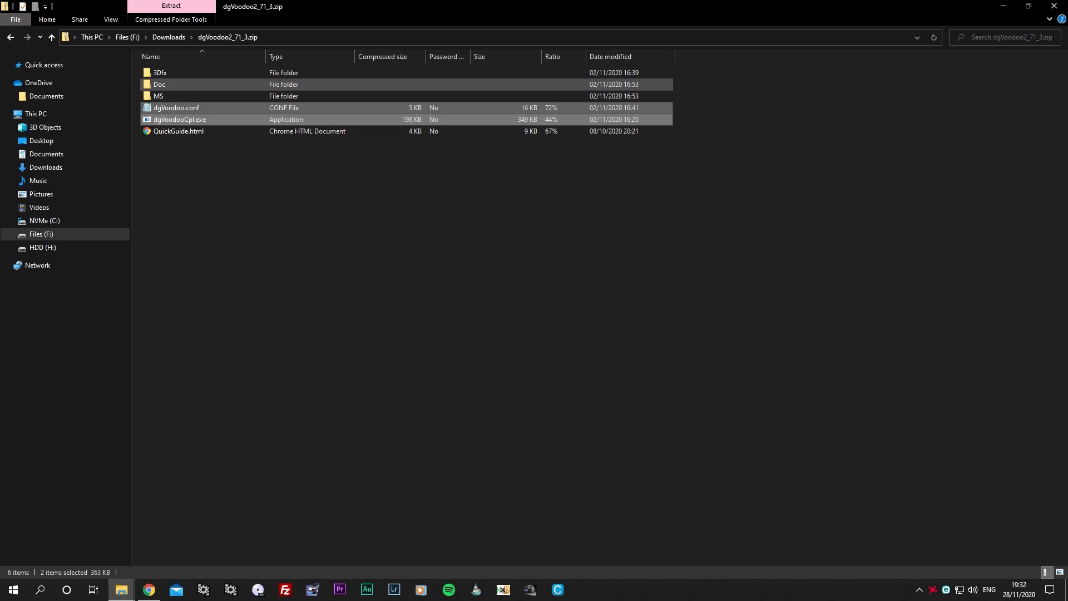
pyautogui.doubleClick(162, 95)
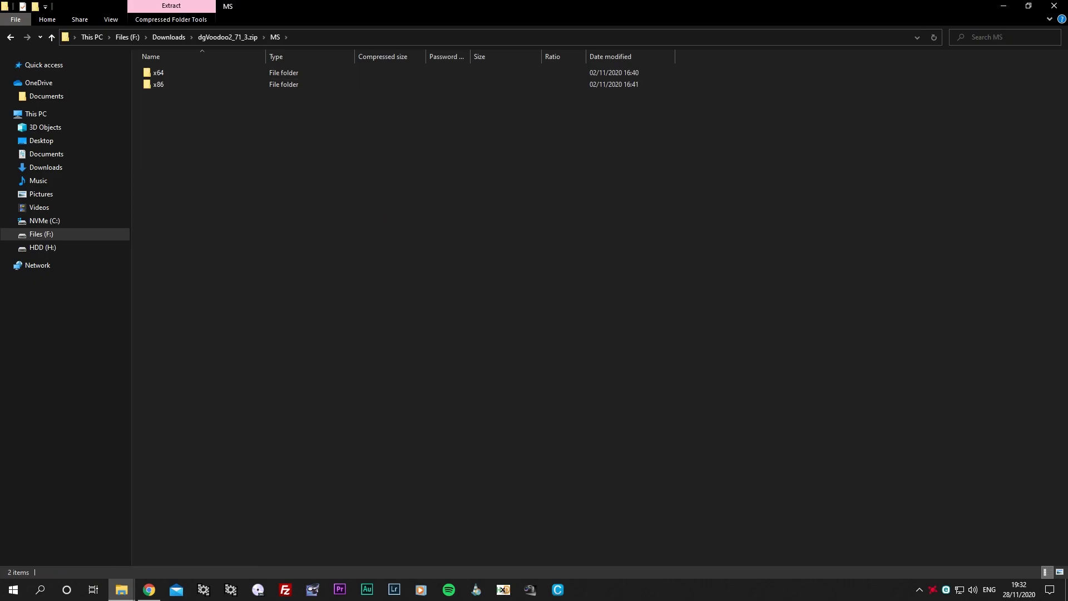
pyautogui.doubleClick(158, 84)
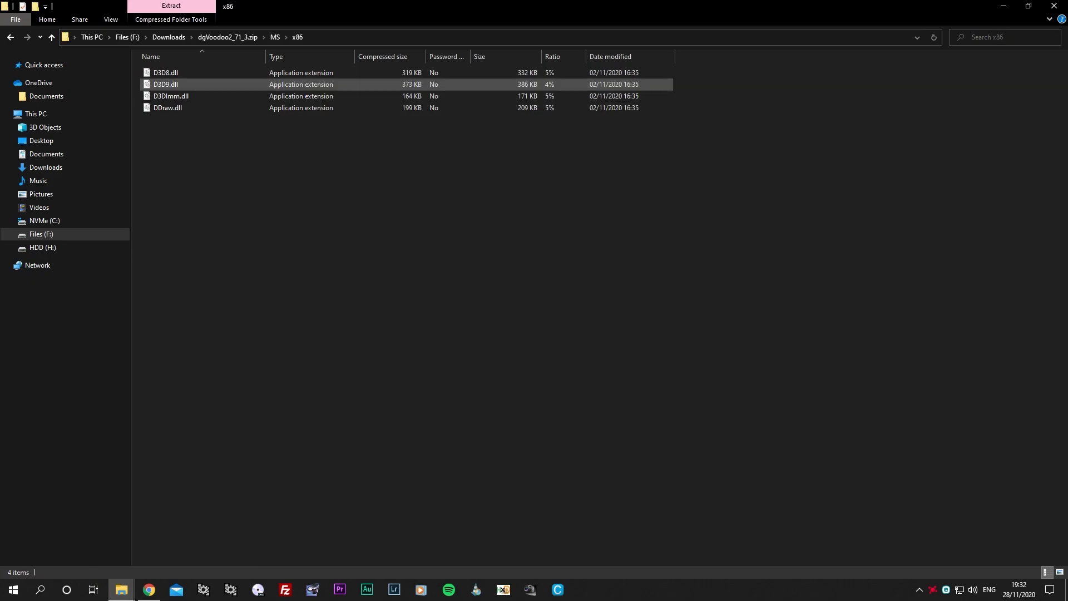
pyautogui.moveTo(240, 172); pyautogui.dragTo(143, 71)
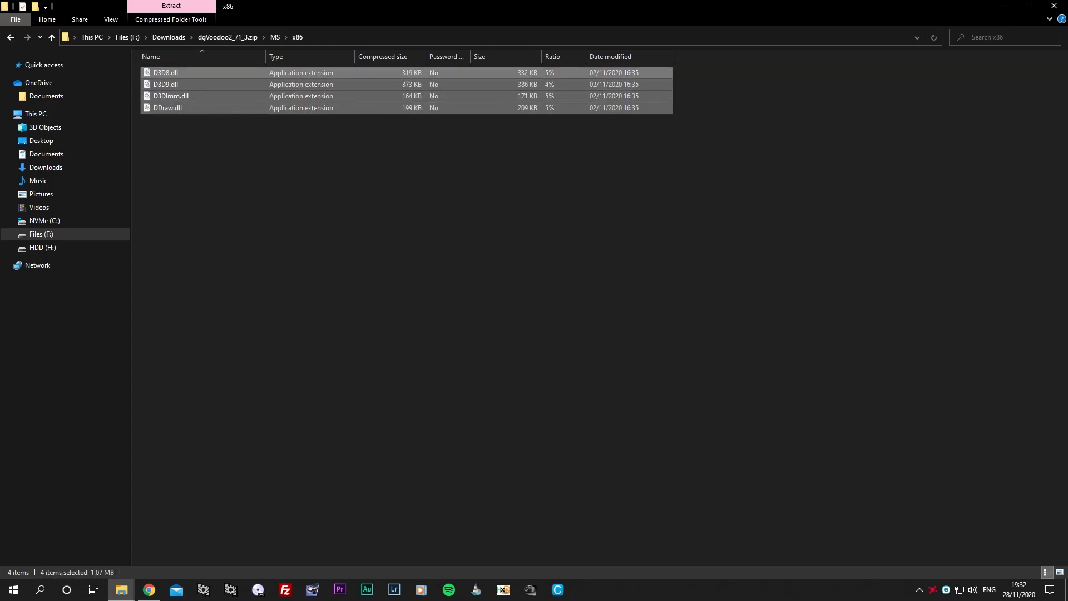
pyautogui.moveTo(122, 589)
pyautogui.click(61, 534)
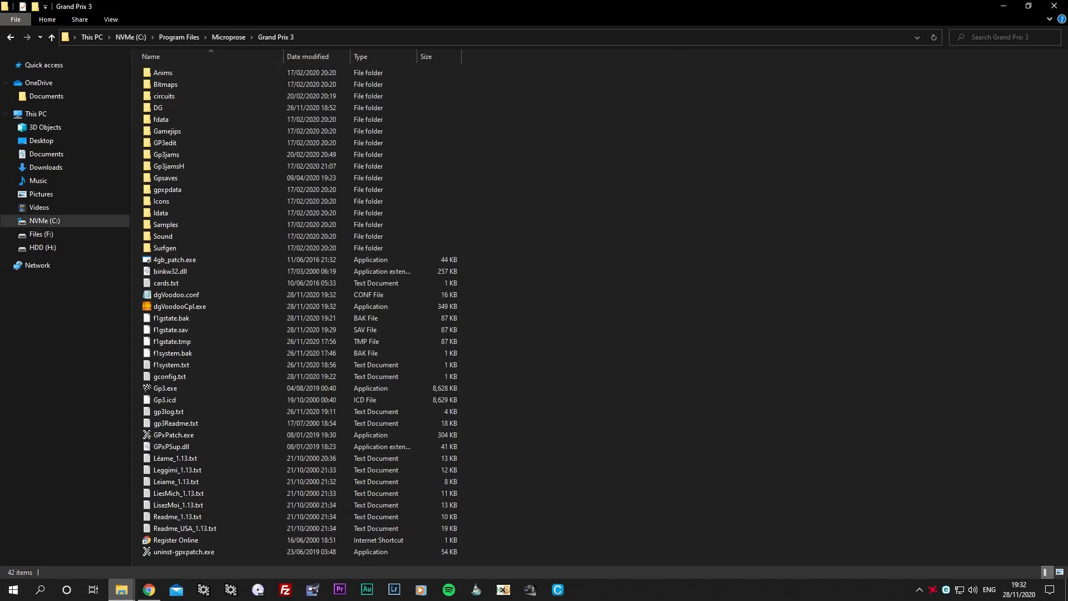
pyautogui.hotkey('ctrl', 'v')
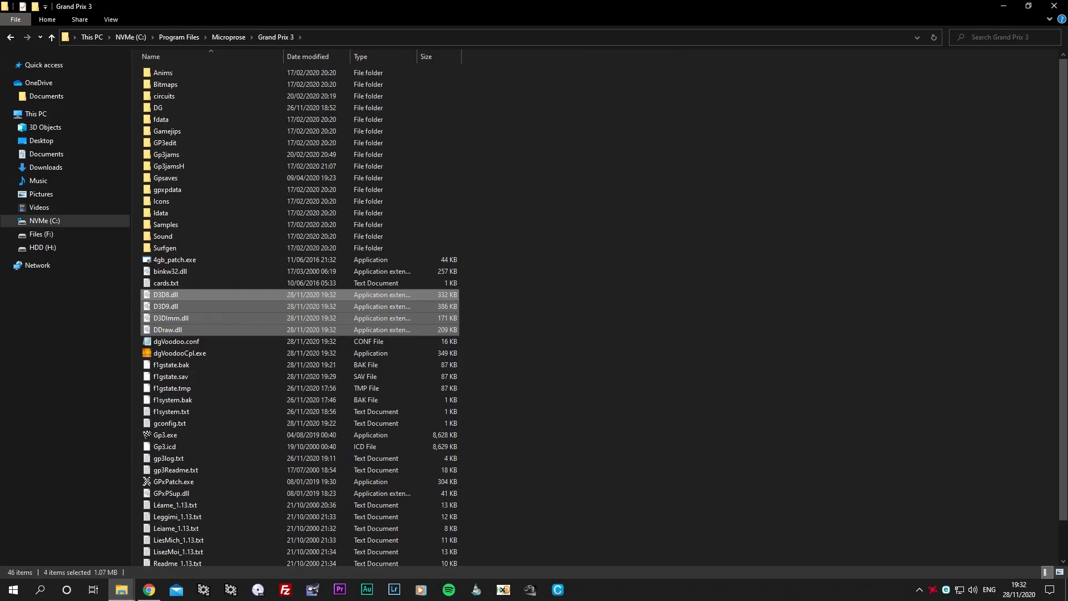
# Run dgVoodooCpl.exe and review its scaling mode and DirectX settings for the Grand Prix 3 folder
pyautogui.doubleClick(179, 353)
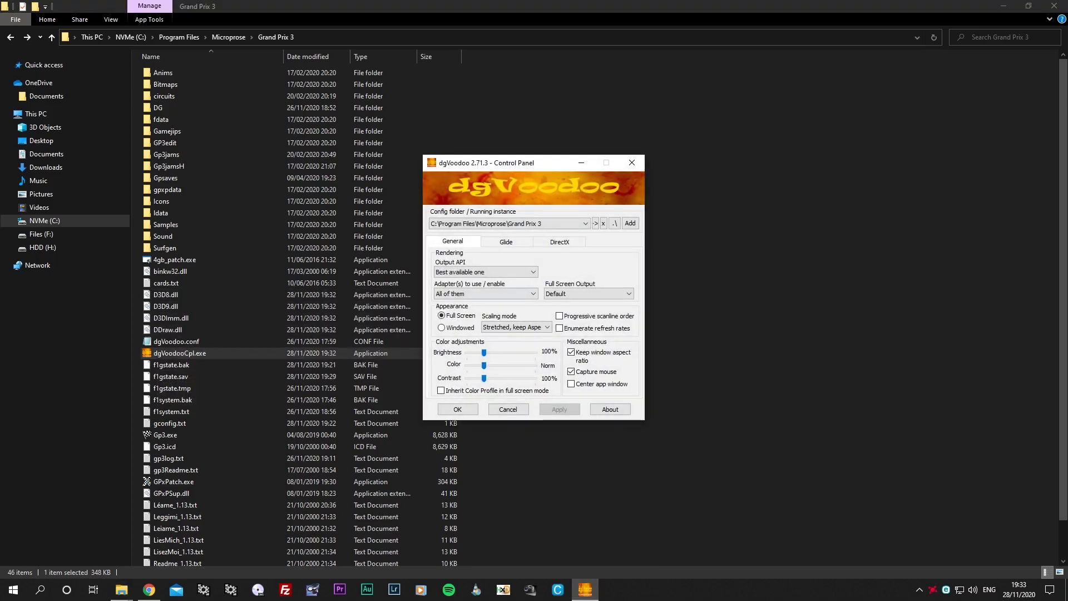
pyautogui.click(522, 327)
pyautogui.click(523, 327)
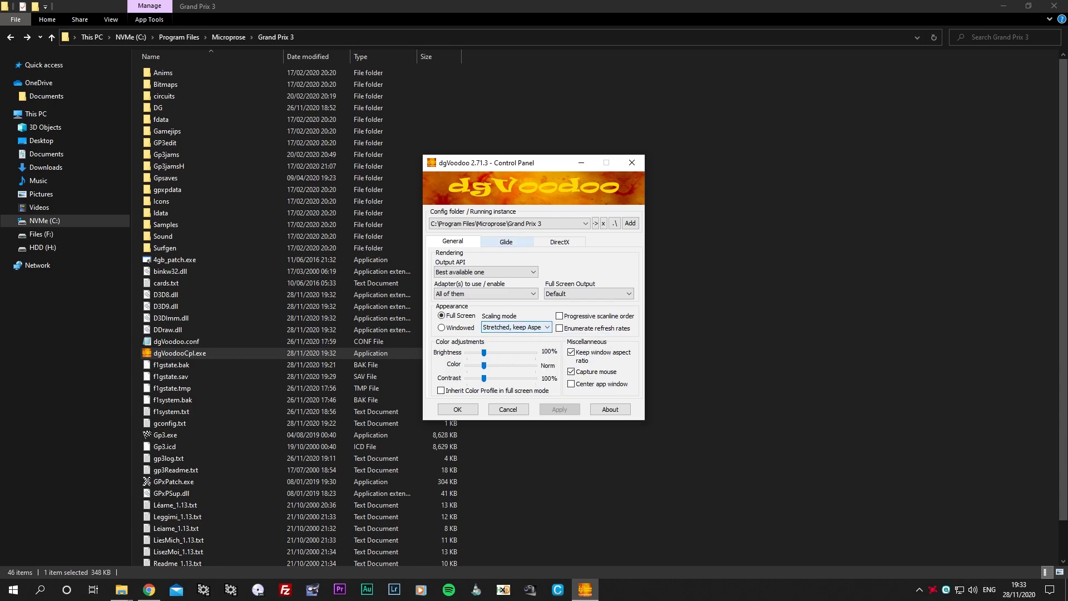
pyautogui.click(560, 242)
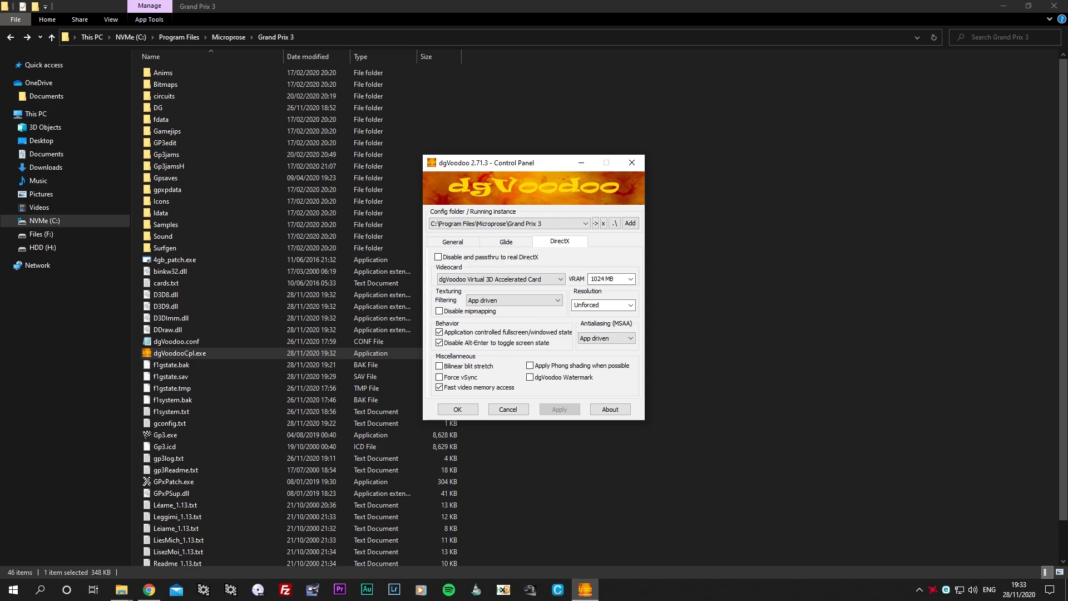
pyautogui.click(452, 241)
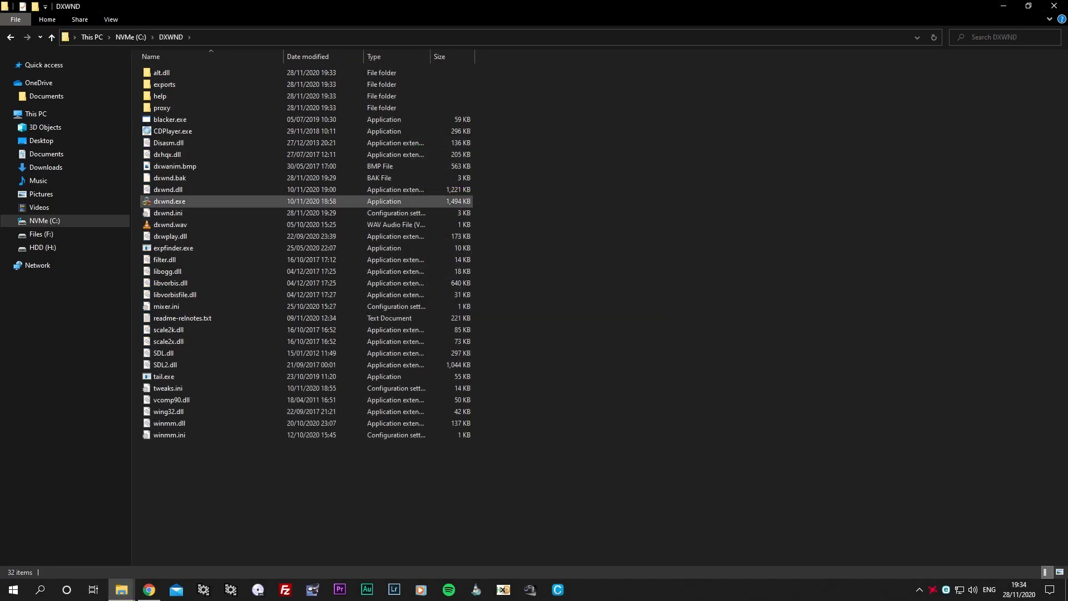
# Run dxwnd.exe from the DXWND folder and open the target settings for the GP3 program
pyautogui.doubleClick(170, 201)
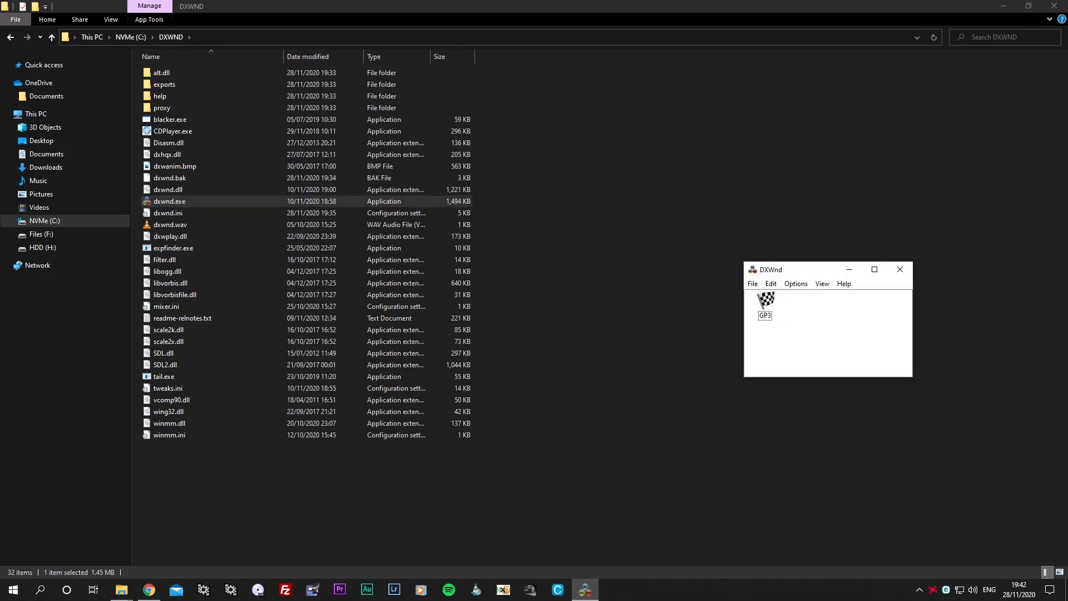
pyautogui.click(771, 284)
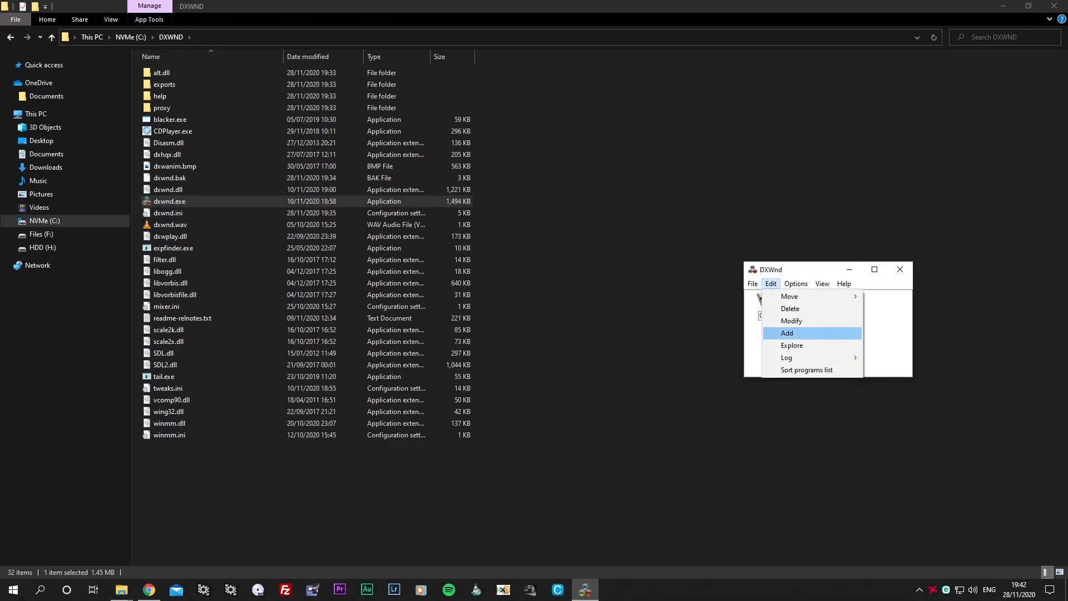
pyautogui.click(801, 334)
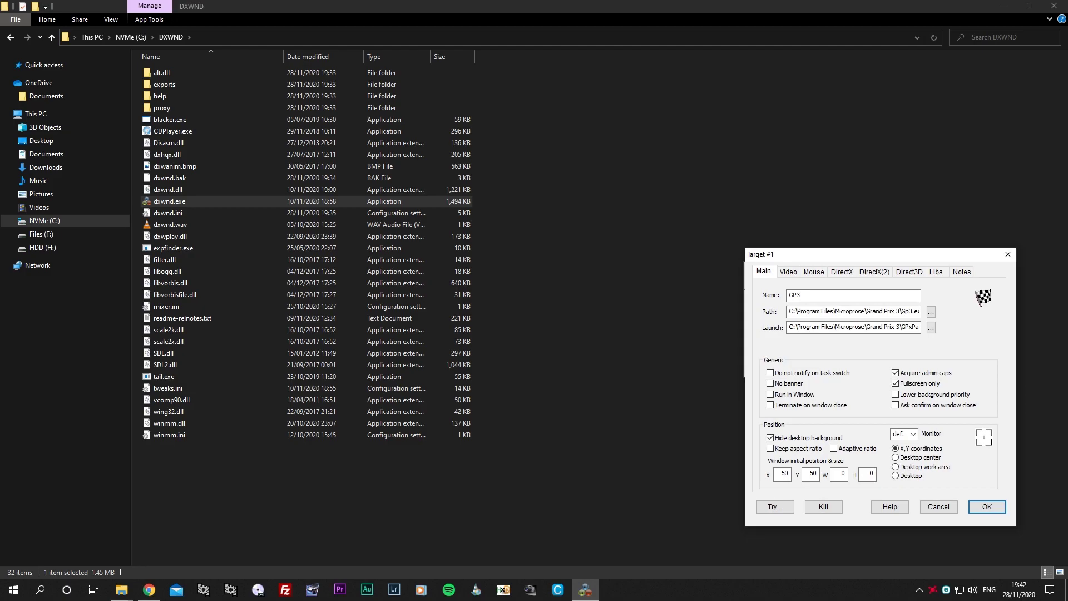
# Set the GP3 target's path to Gp3.exe and its launch file to GPxPatch.exe, both from the Grand Prix 3 folder
pyautogui.click(930, 312)
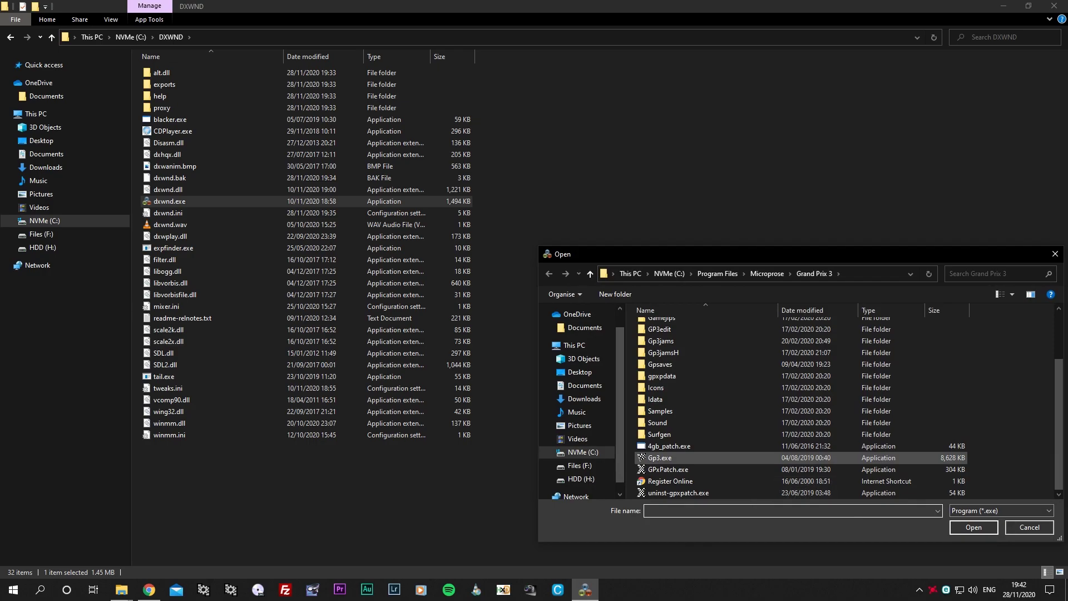
pyautogui.doubleClick(662, 457)
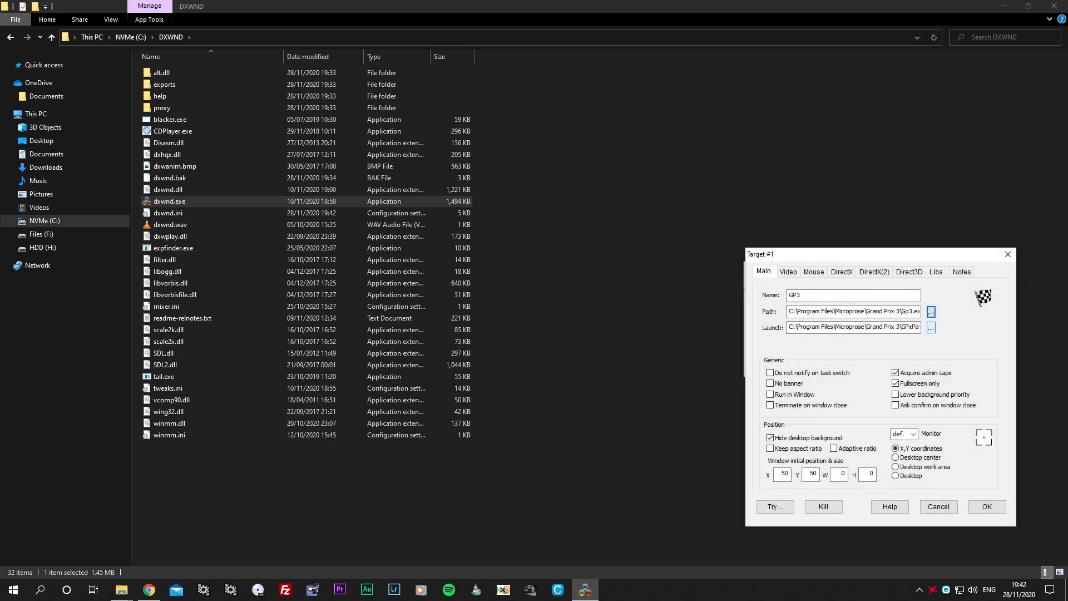
pyautogui.click(931, 328)
pyautogui.scroll(-5, 667, 375)
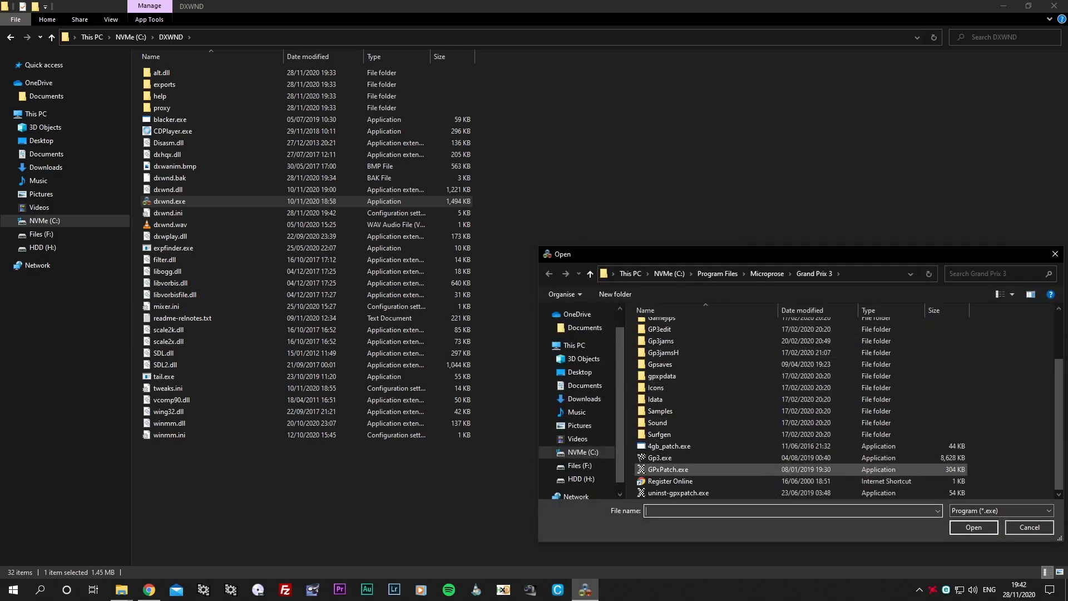
pyautogui.doubleClick(668, 469)
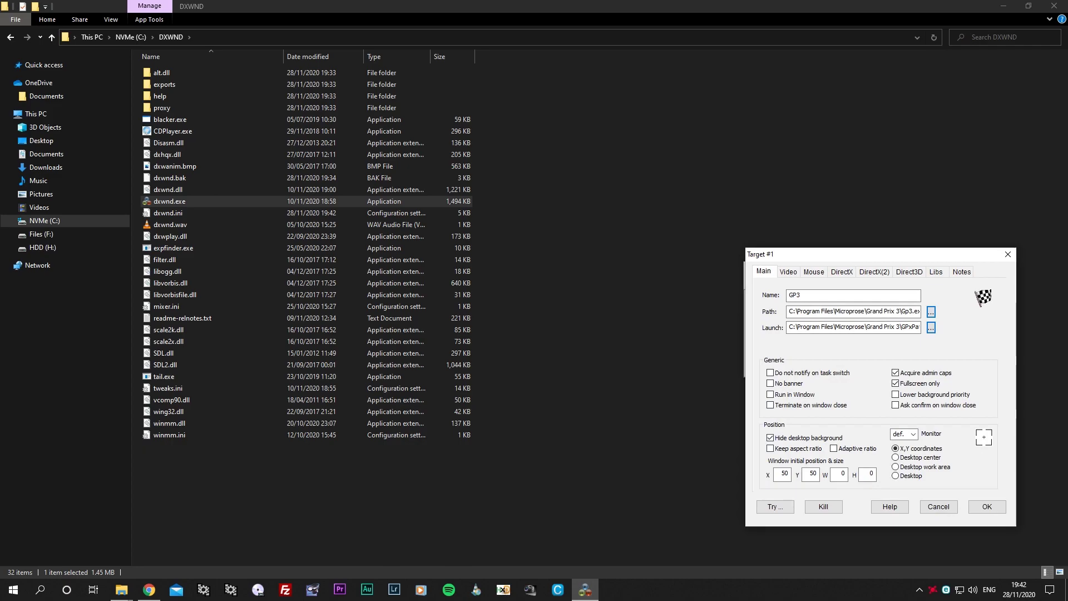
# Review the GP3 target's video, mouse, DirectX, Direct3D, Libs and Notes settings and accept the target
pyautogui.click(789, 272)
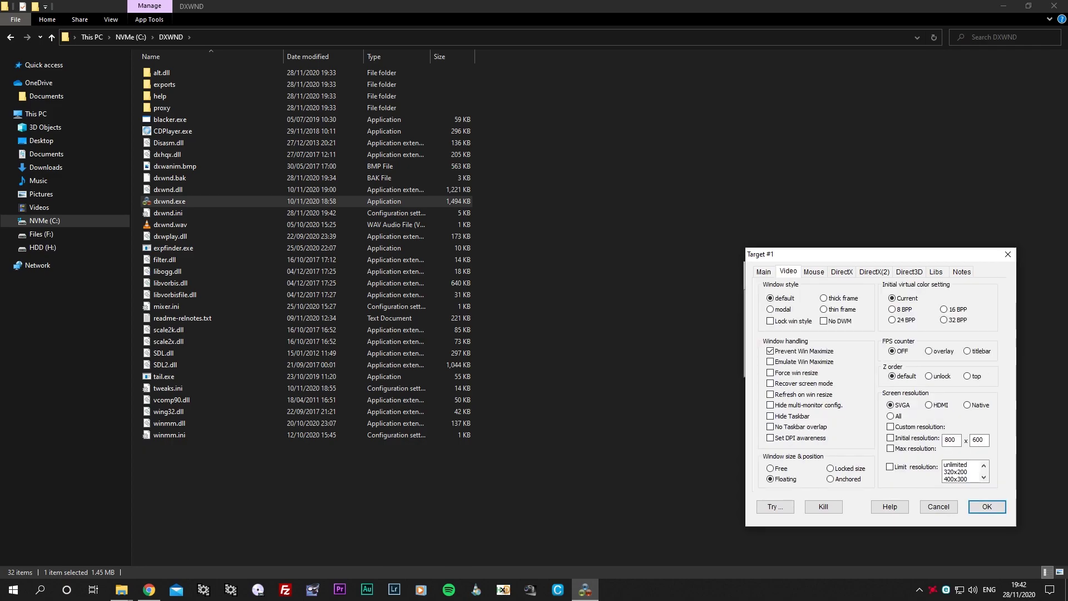
pyautogui.hotkey('ctrl', 'Tab')
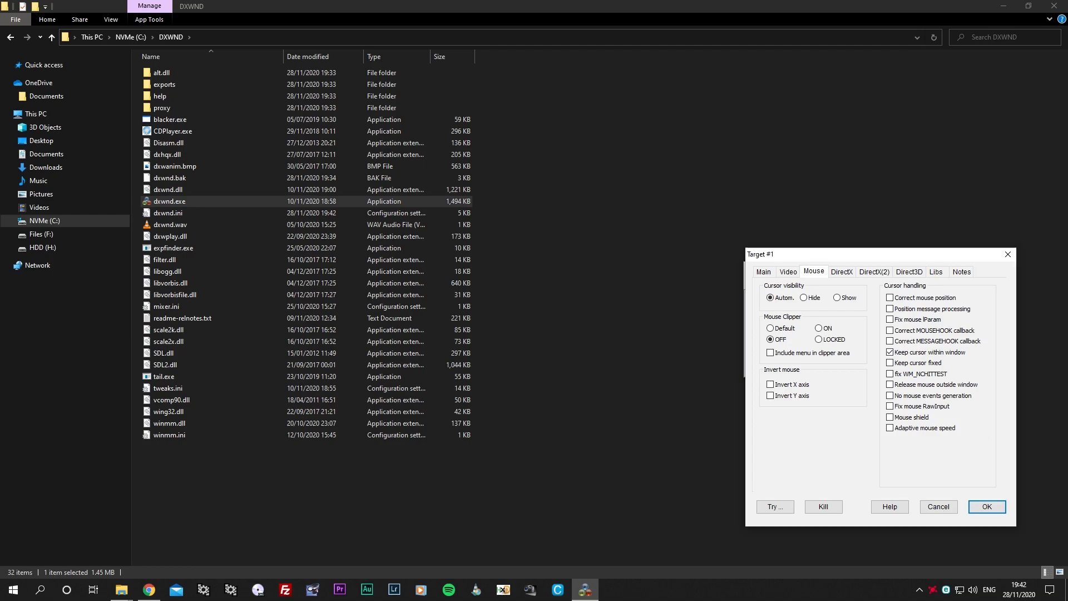
pyautogui.hotkey('ctrl', 'Tab')
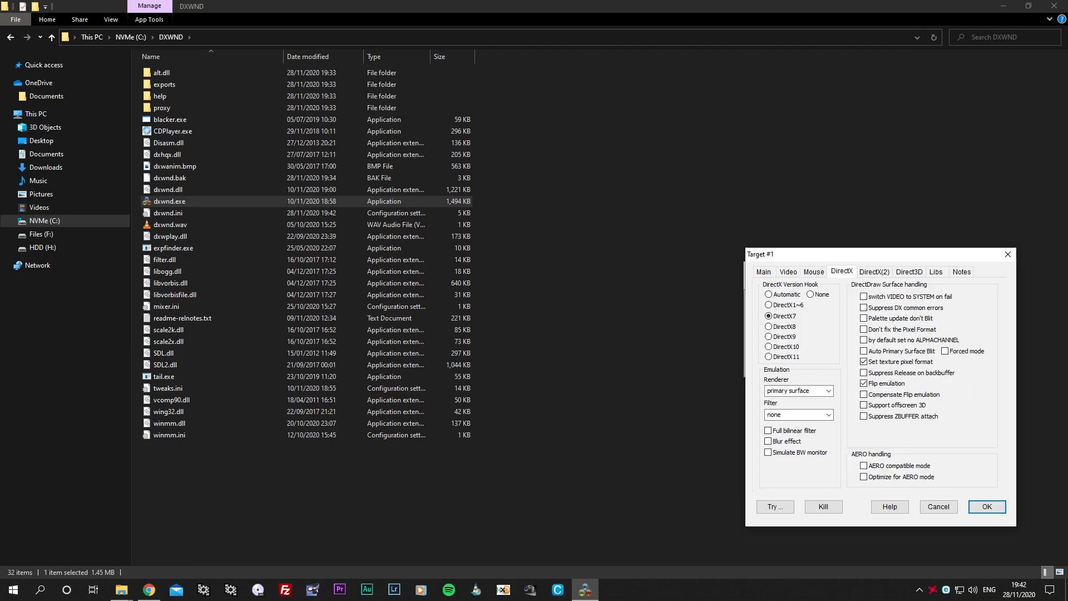
pyautogui.hotkey('ctrl', 'Tab')
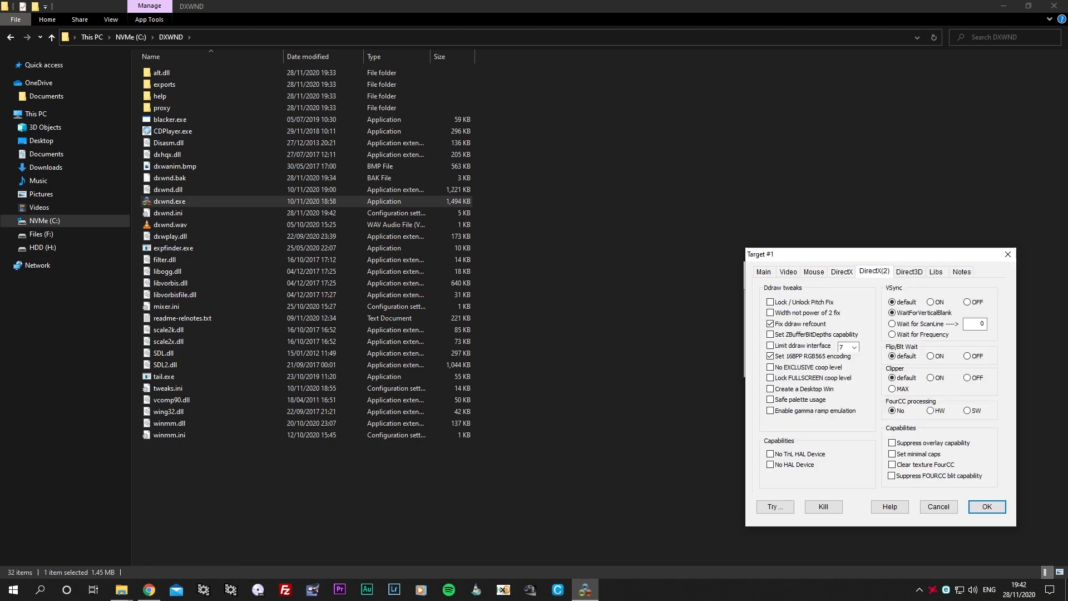
pyautogui.hotkey('ctrl', 'Tab')
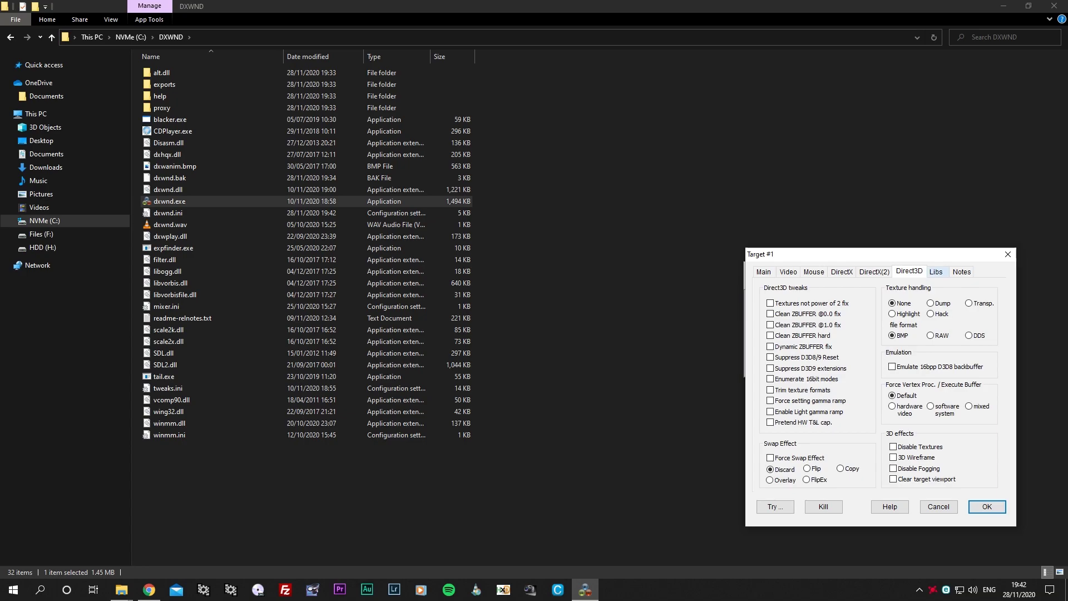
pyautogui.hotkey('ctrl', 'Tab')
pyautogui.hotkey('ctrl', 'Tab')
pyautogui.press('Return')
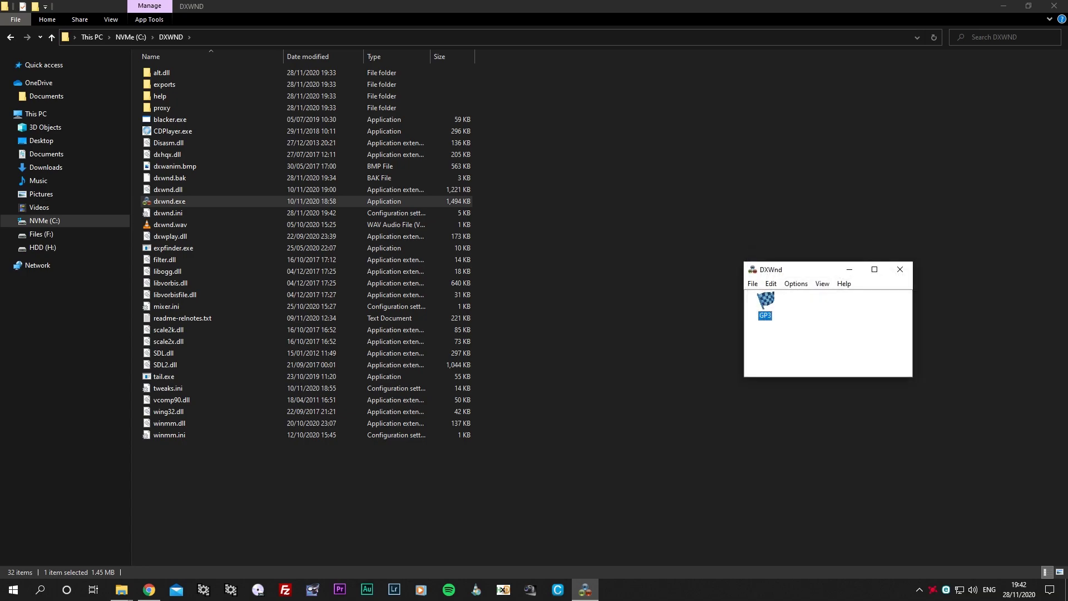
# Launch GP3 from DxWnd, start the game through GPxPatch and dismiss the graphics calibration prompts
pyautogui.doubleClick(765, 304)
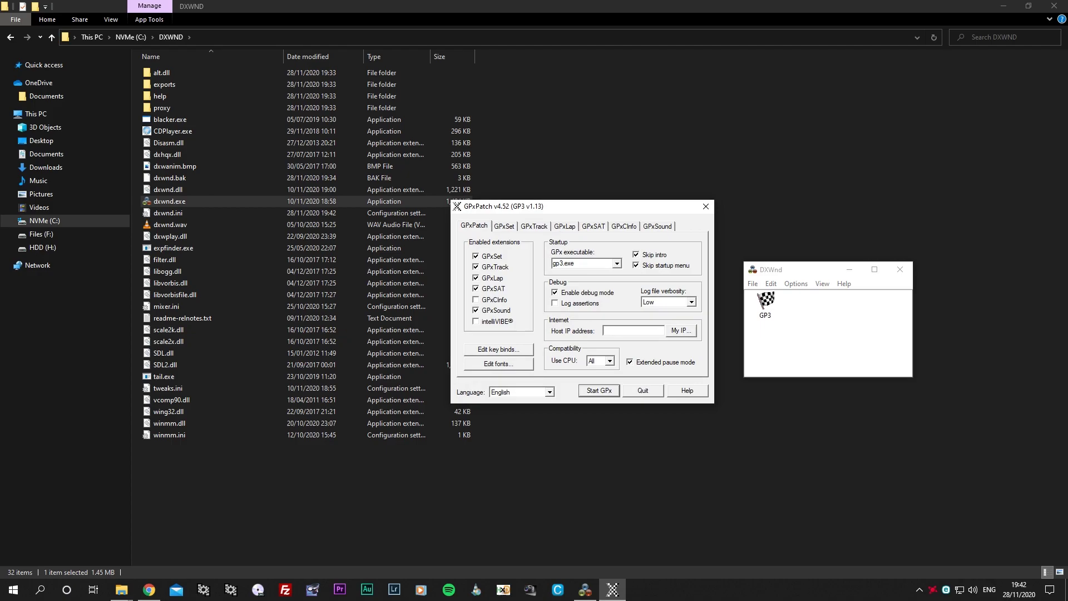
pyautogui.press('Return')
pyautogui.click(603, 403)
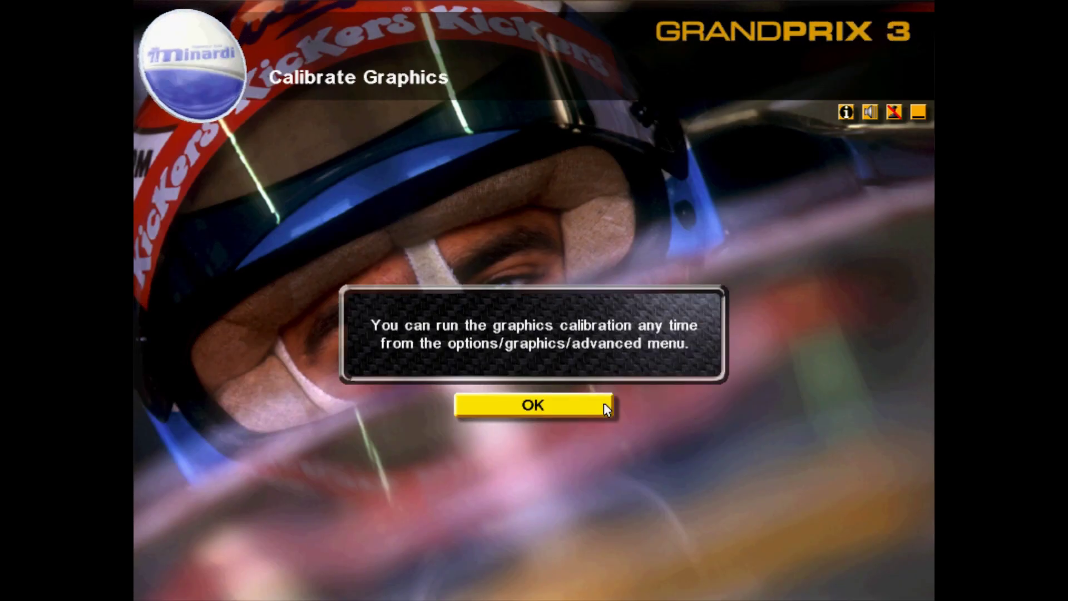
pyautogui.click(571, 411)
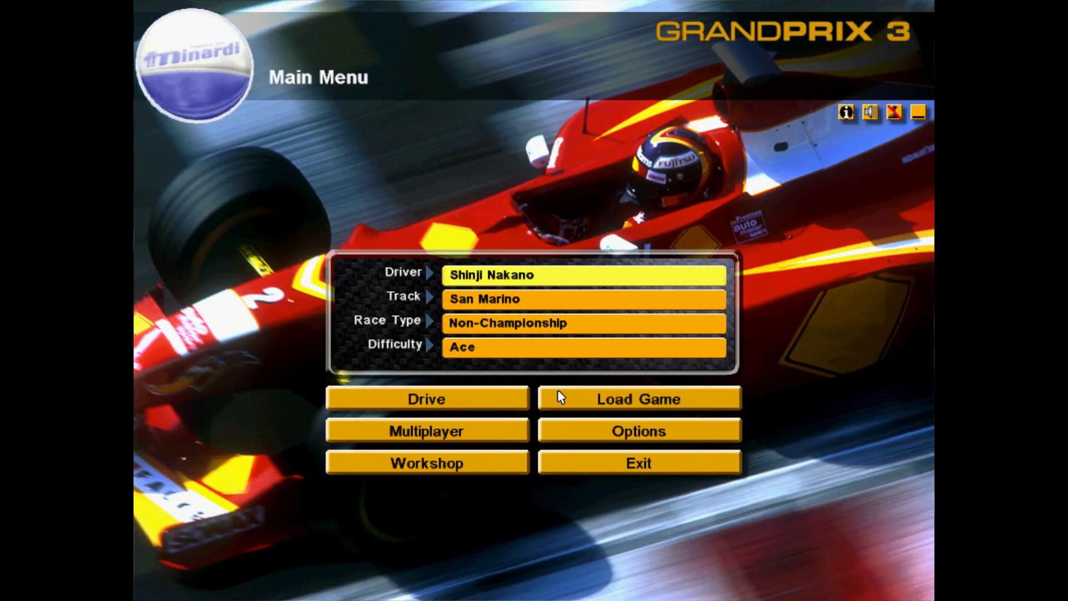
# Choose the Wheel user set as the control method in the game's control options
pyautogui.click(579, 435)
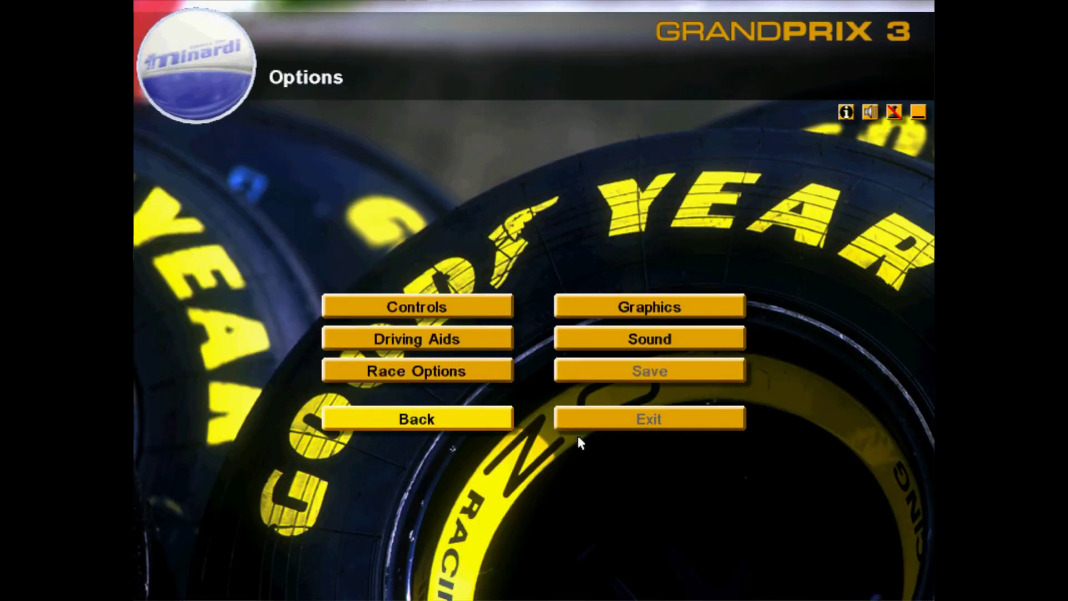
pyautogui.click(477, 301)
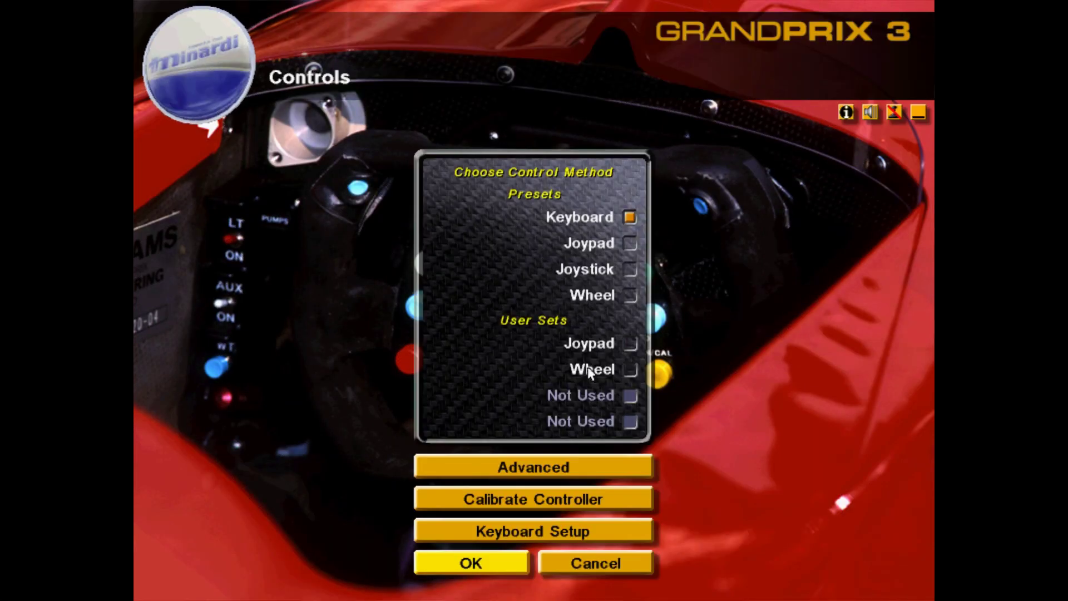
pyautogui.click(630, 369)
# Enable control driven calibration in the advanced controls and run the controller calibration
pyautogui.click(532, 471)
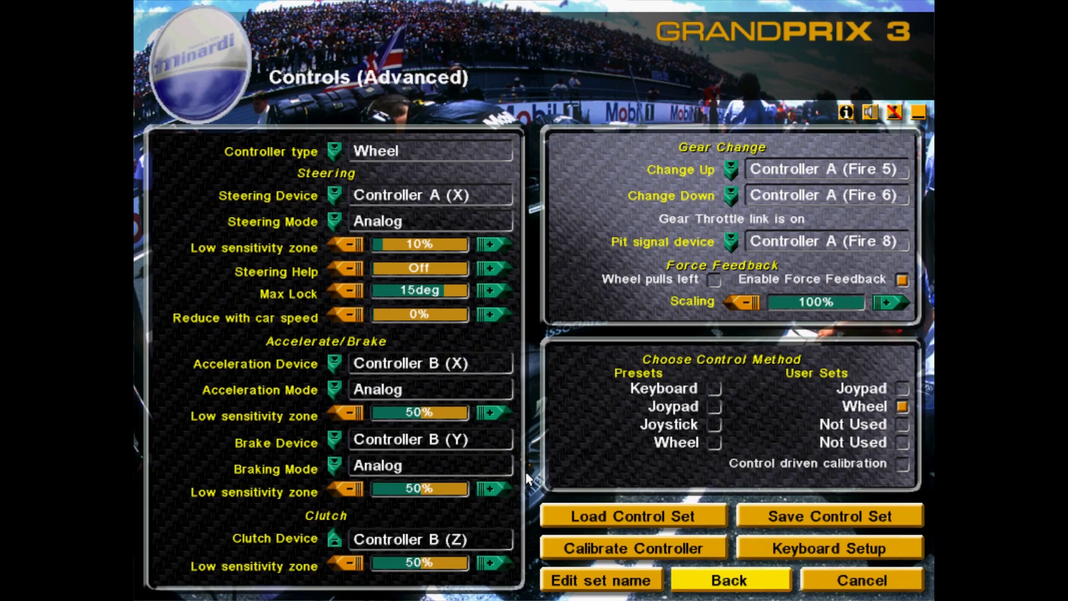
pyautogui.click(904, 466)
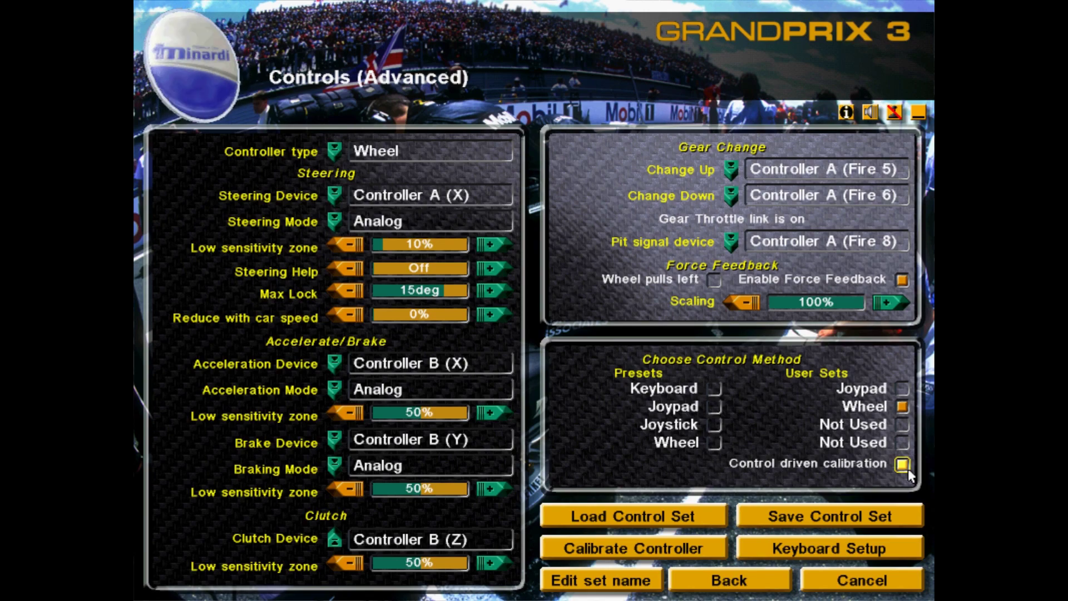
pyautogui.click(641, 551)
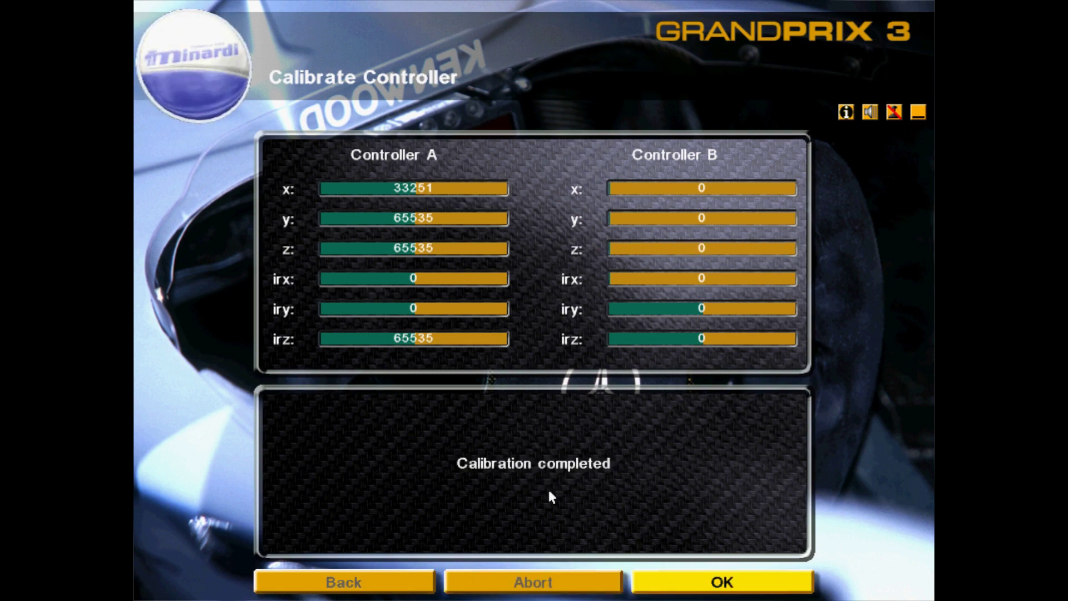
# Accept the completed calibration and confirm Fire 6 as the Change Down gear button in the advanced controls
pyautogui.press('Return')
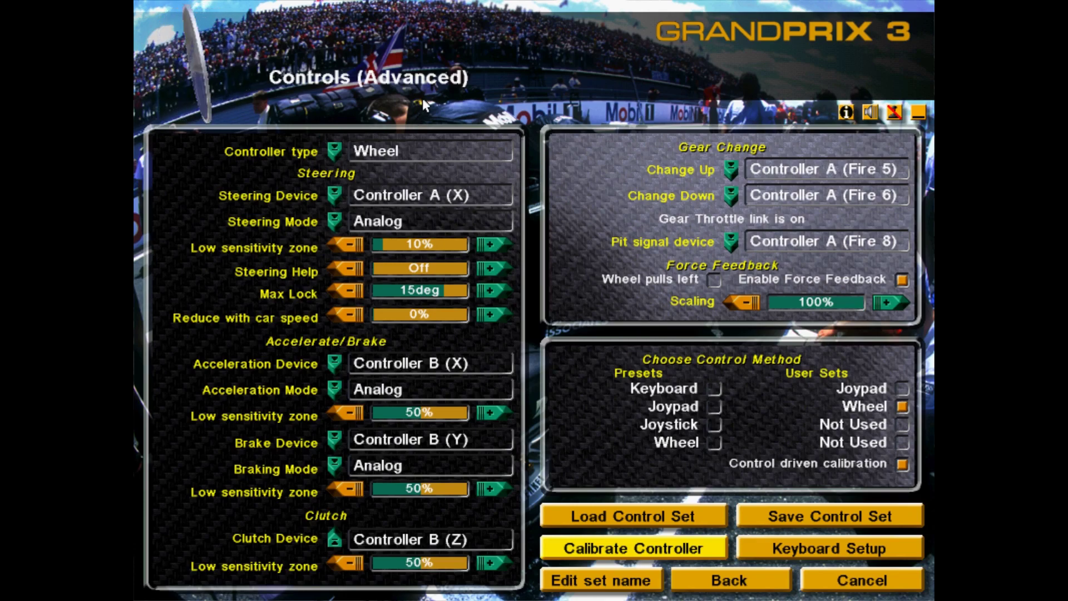
pyautogui.click(735, 163)
pyautogui.click(827, 210)
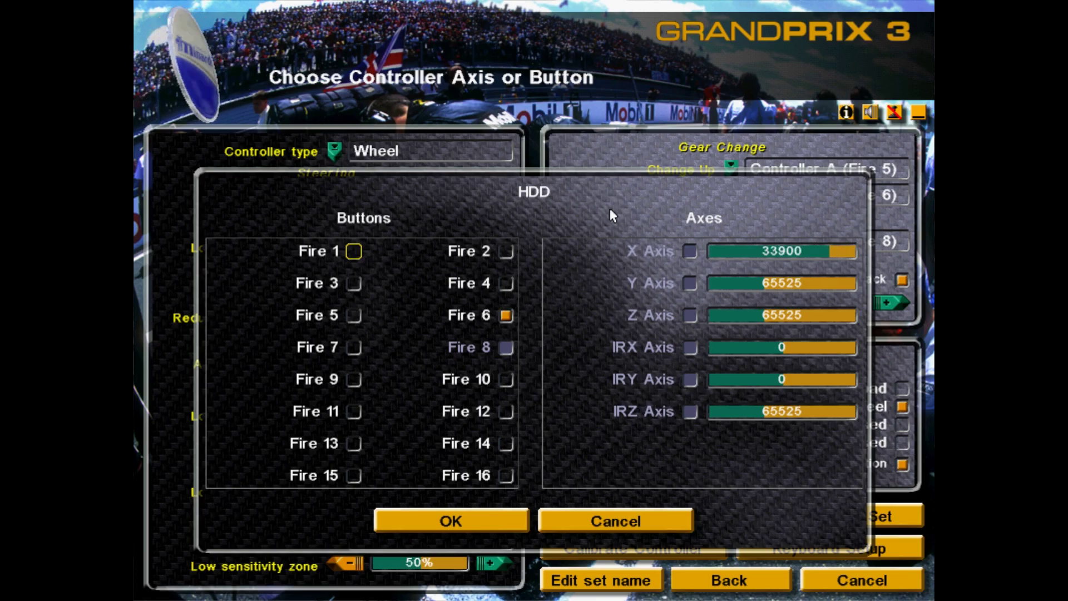
pyautogui.click(484, 522)
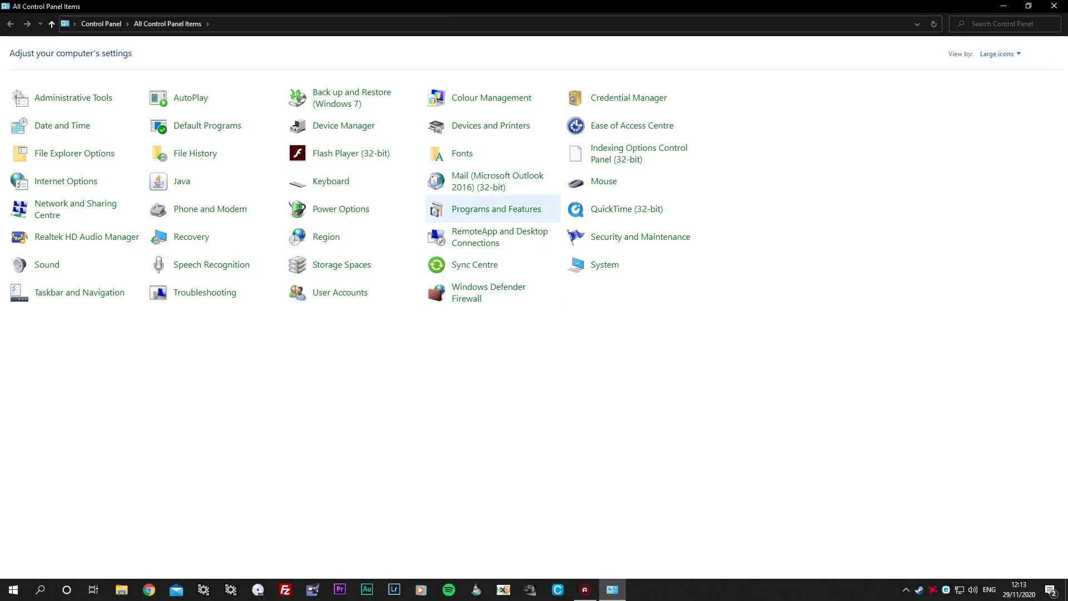
# Open Devices and Printers in Control Panel and check the installed game controllers order from the FANATEC CSL Elite Pedals LC settings
pyautogui.click(479, 125)
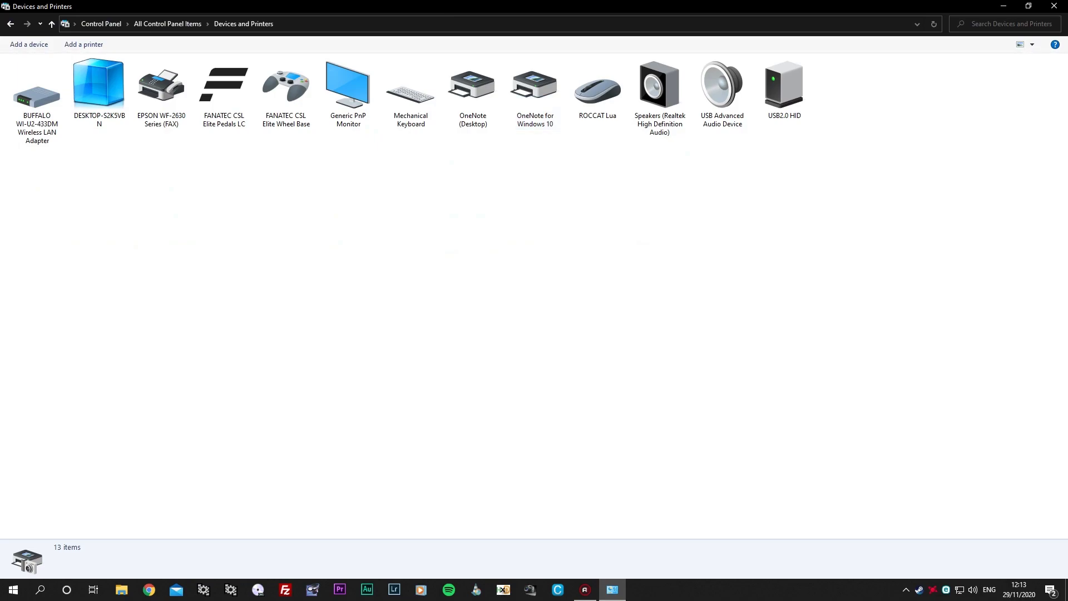
pyautogui.rightClick(227, 81)
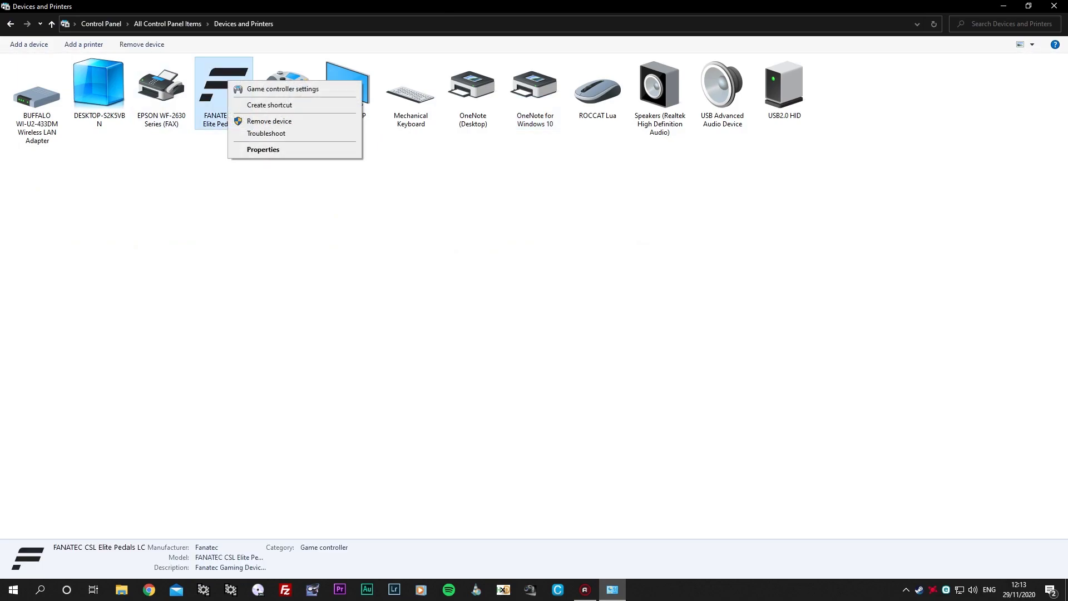
pyautogui.click(283, 89)
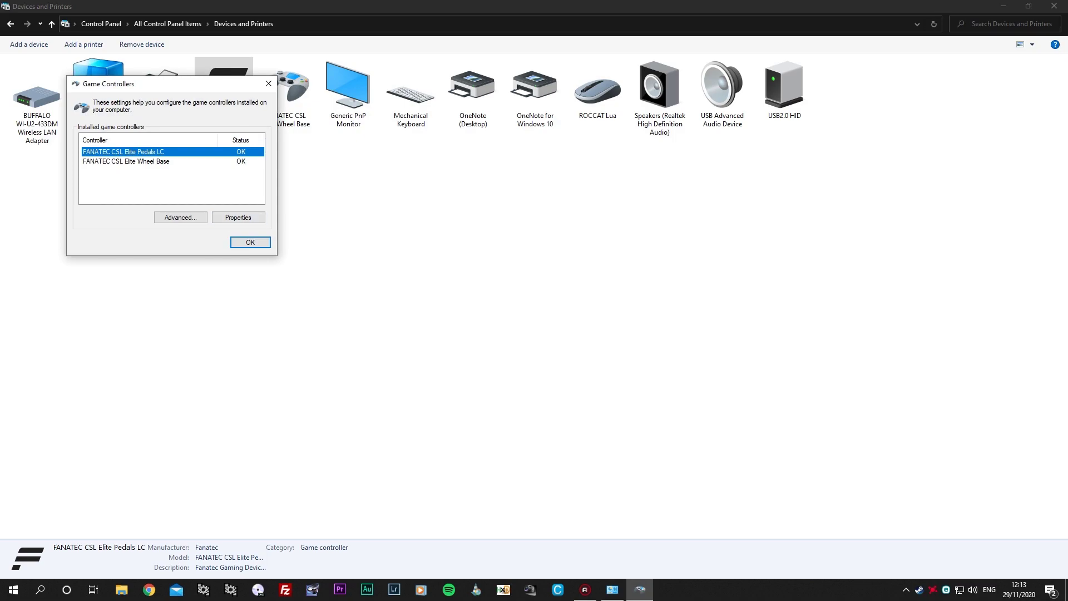
pyautogui.click(250, 242)
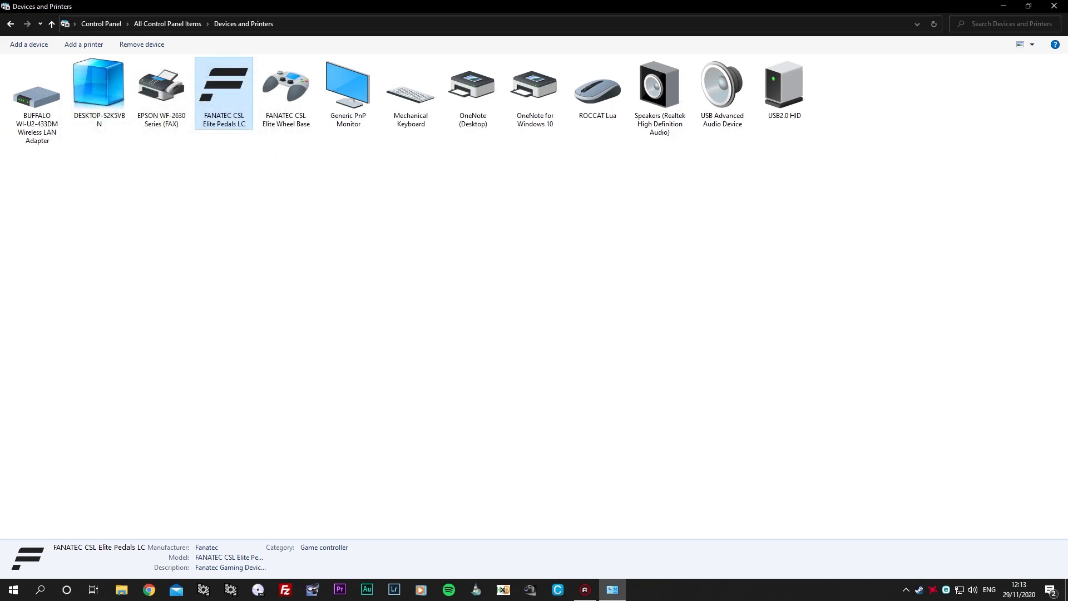
# Remove the FANATEC CSL Elite Pedals LC device from Windows and confirm the removal
pyautogui.rightClick(228, 82)
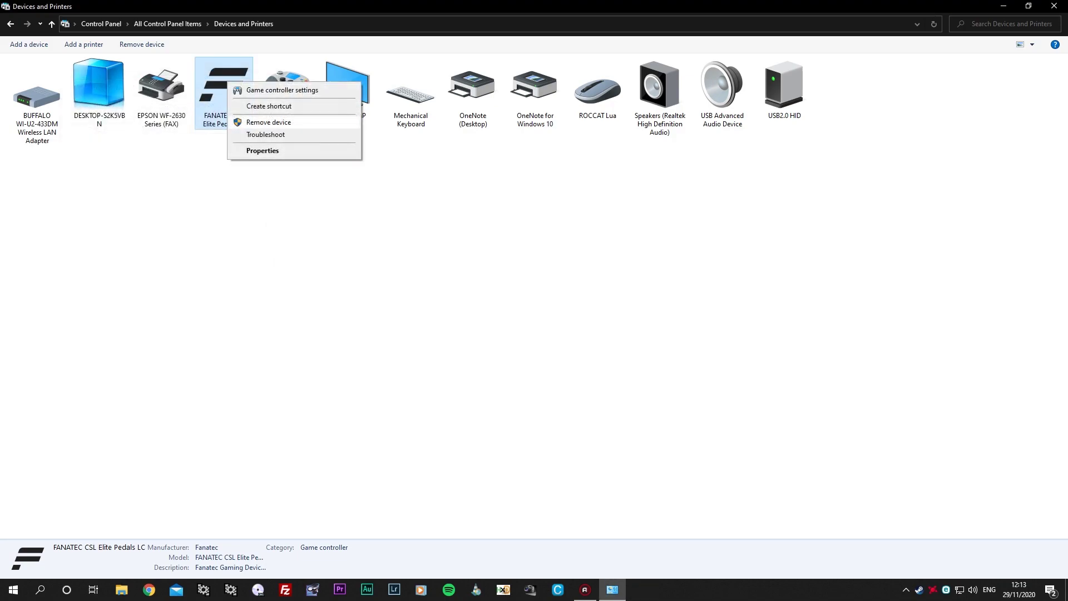
pyautogui.click(268, 123)
pyautogui.click(574, 305)
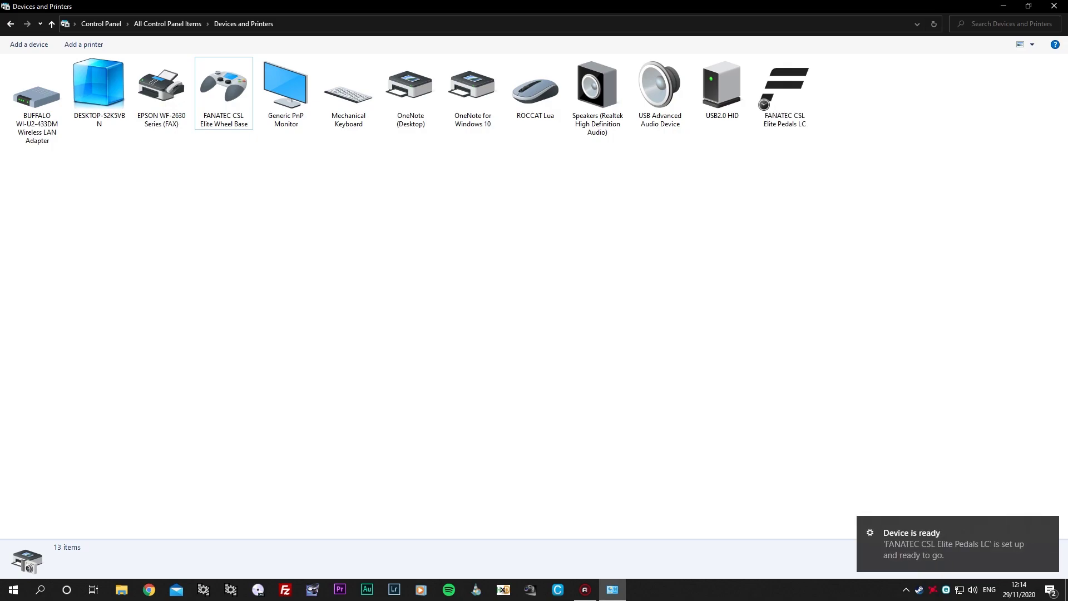
# Check the installed game controllers order from the FANATEC CSL Elite Wheel Base settings and close the list
pyautogui.click(224, 93)
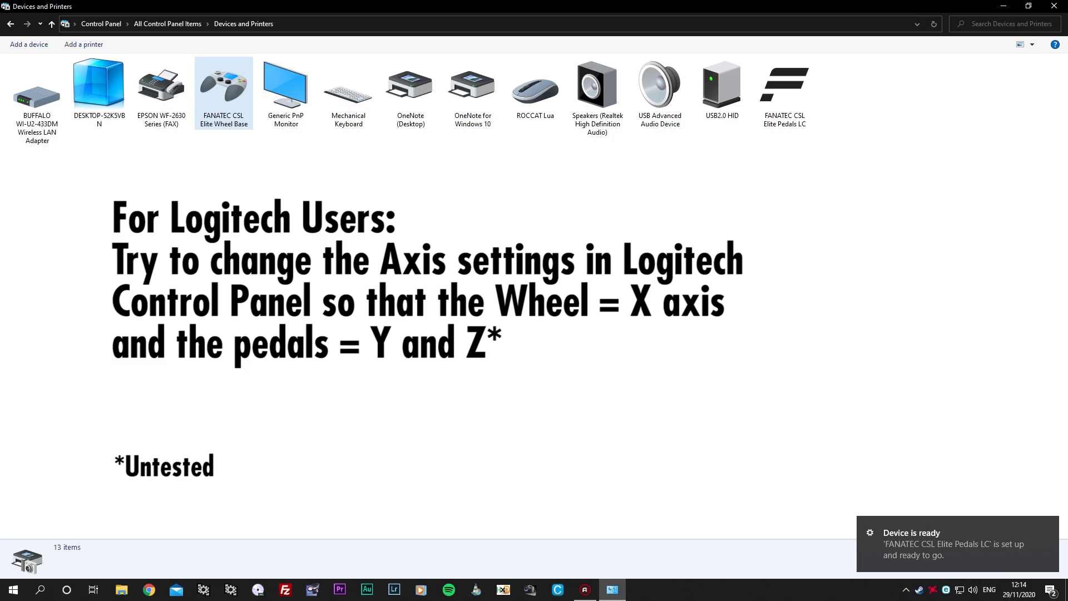
pyautogui.rightClick(234, 88)
pyautogui.click(281, 96)
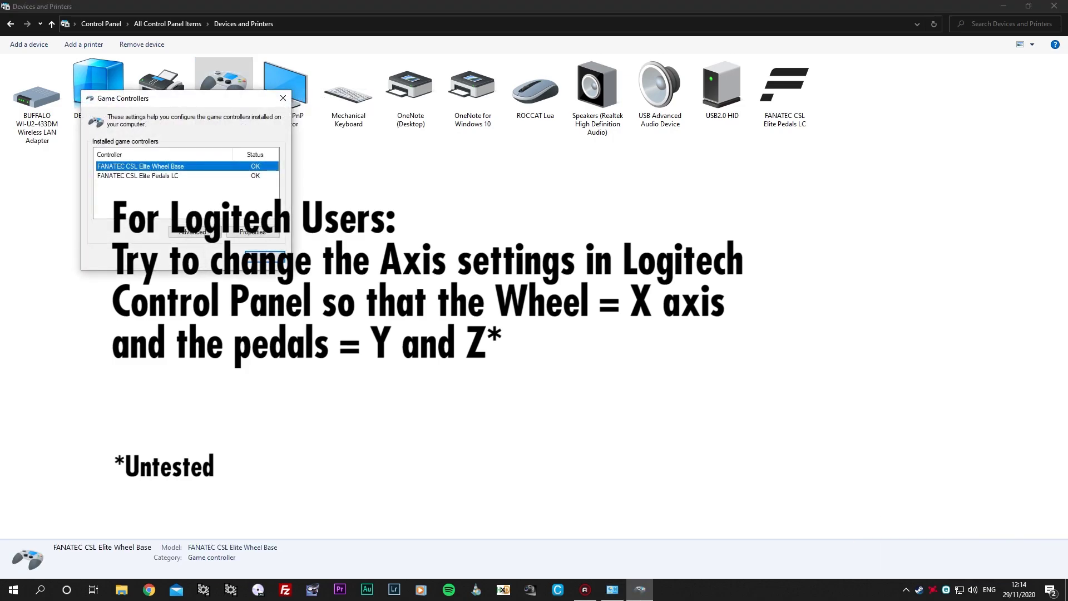
pyautogui.click(283, 98)
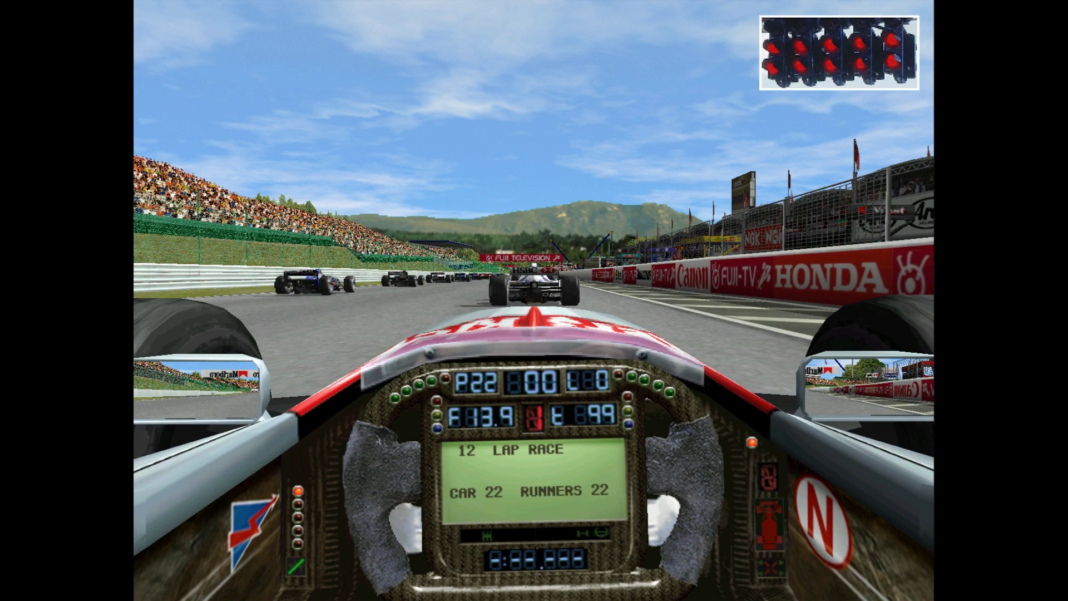
# Accelerate off the starting grid in Grand Prix 3 and steer left
pyautogui.press('Up')
pyautogui.press('Left')
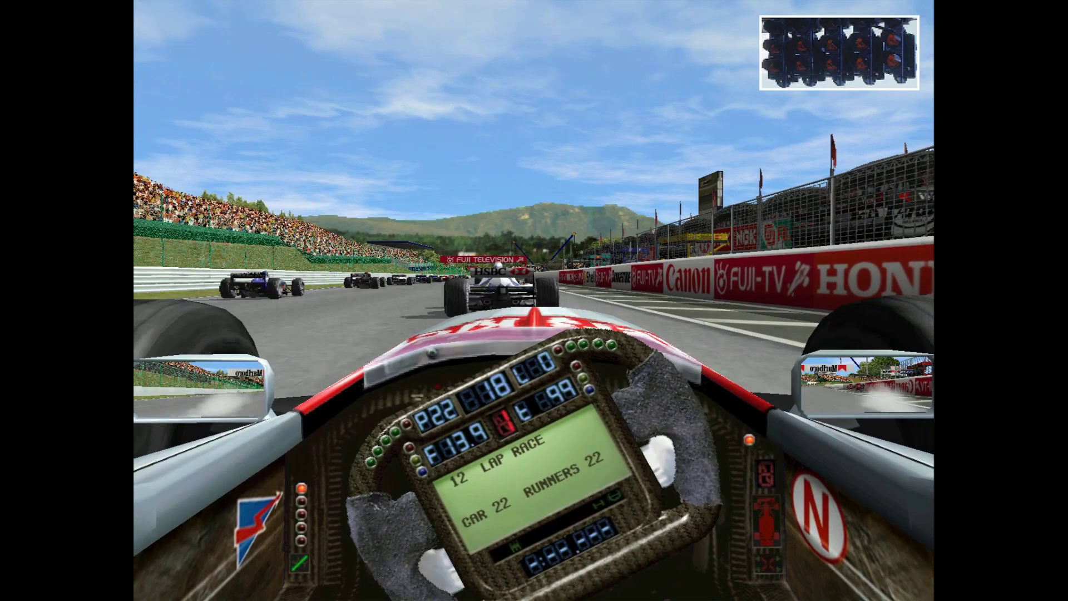